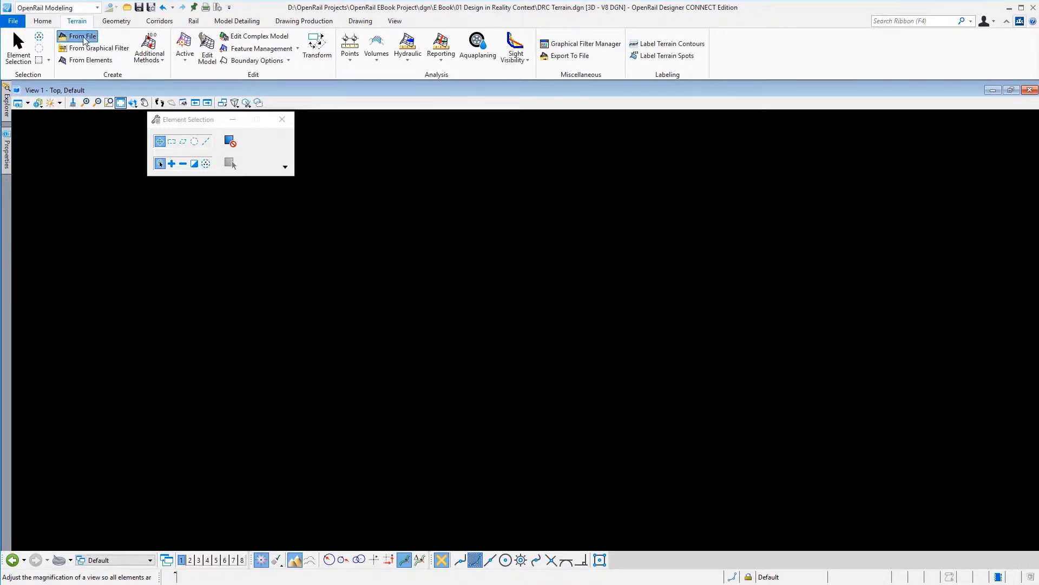
# Import Ground Extraction Terrain.tin as a terrain with the Existing Boundary feature definition, then select its boundary
pyautogui.click(262, 204)
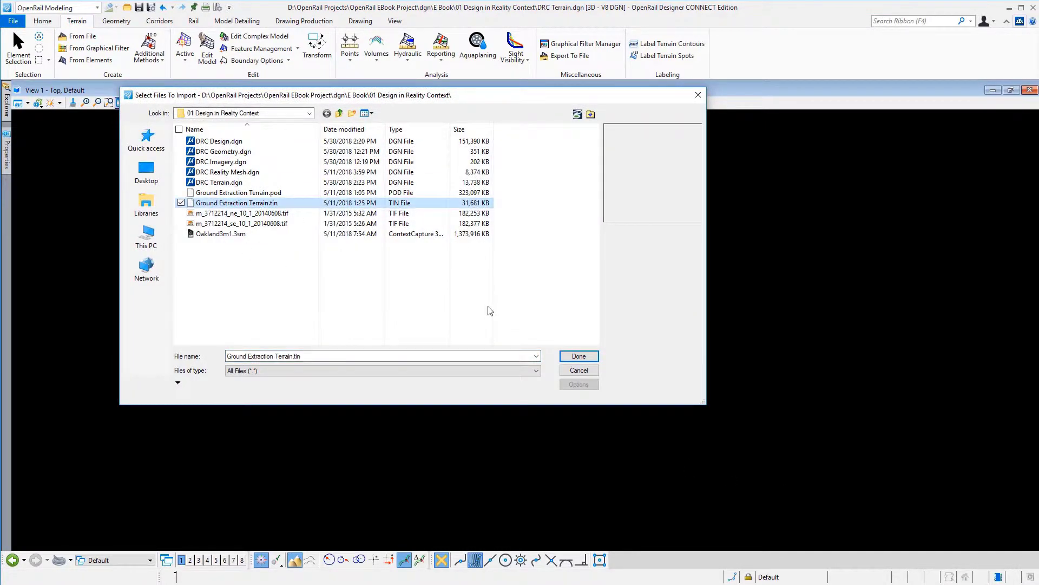
pyautogui.click(579, 356)
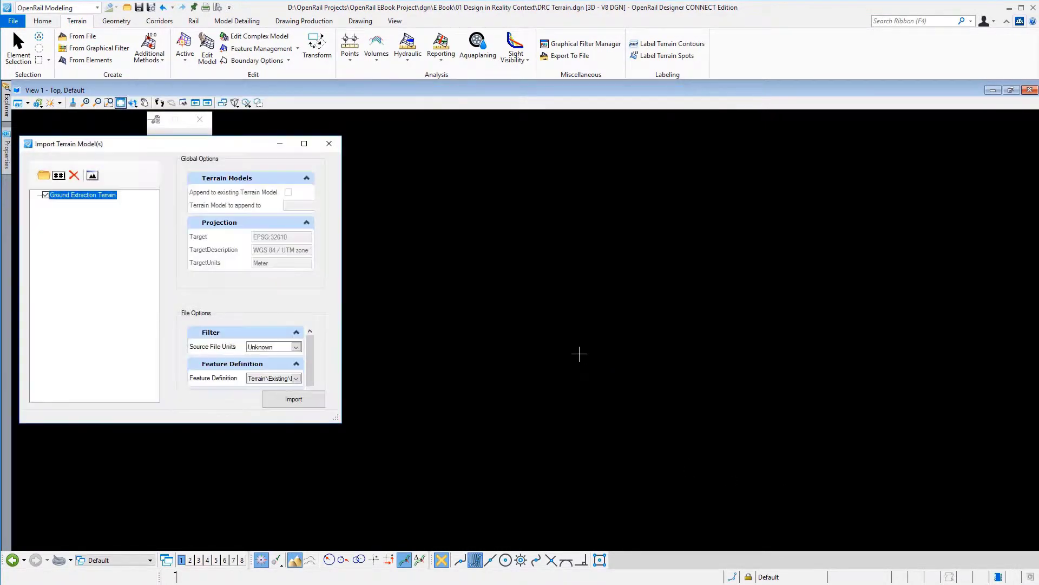
pyautogui.click(296, 378)
pyautogui.click(335, 416)
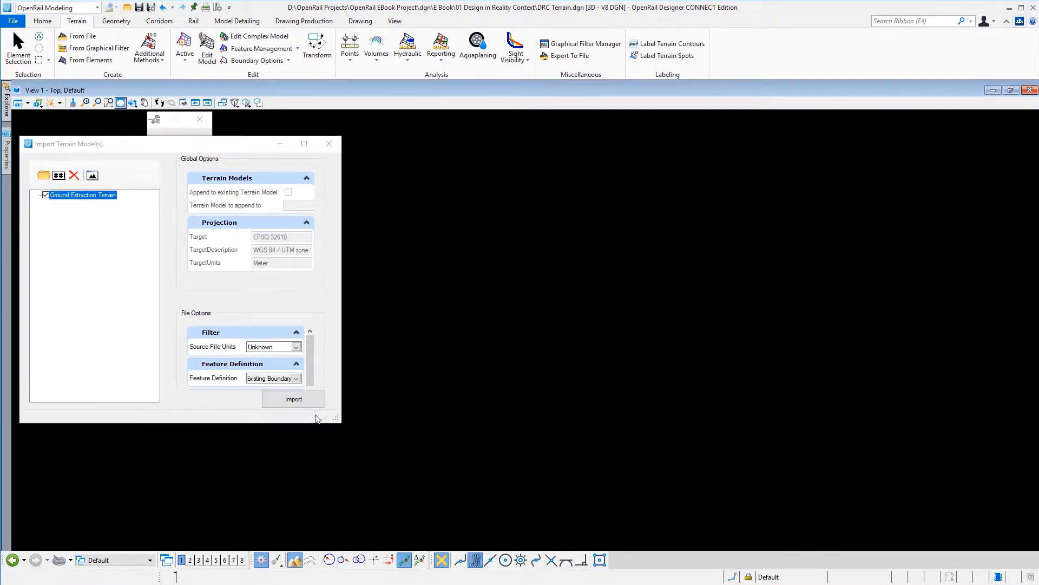
pyautogui.click(292, 401)
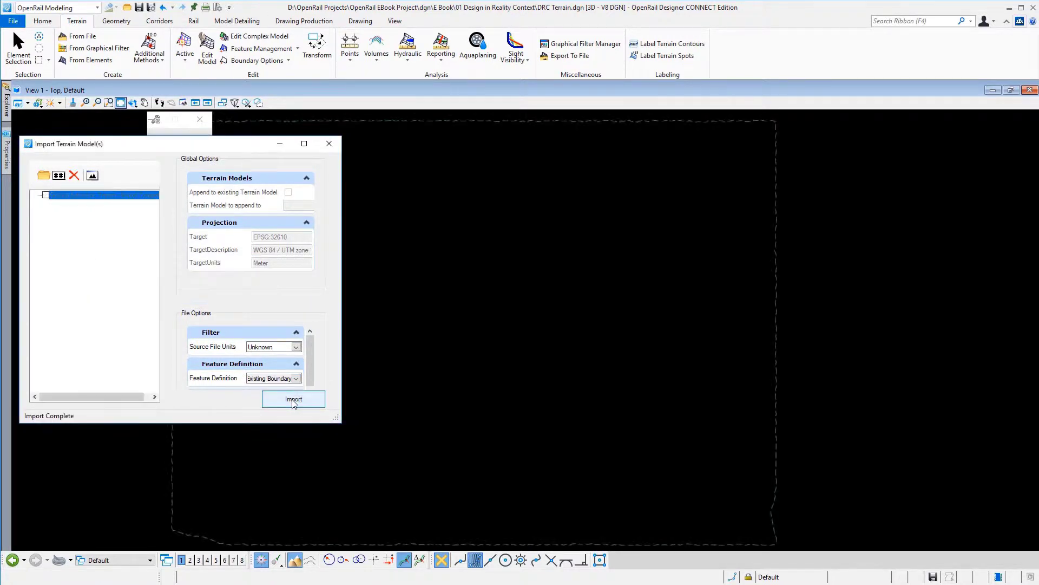
pyautogui.click(330, 144)
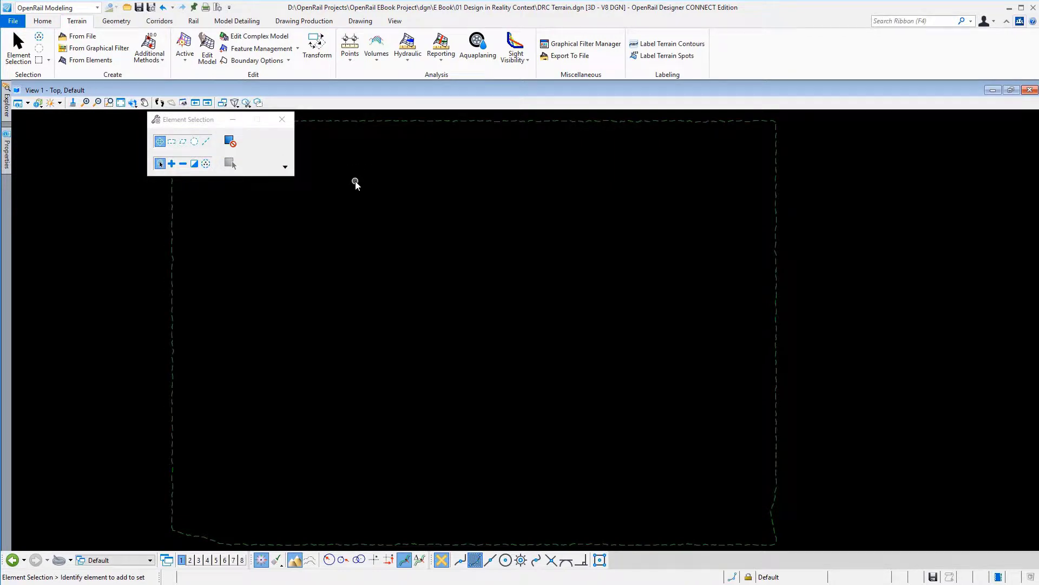
pyautogui.click(173, 239)
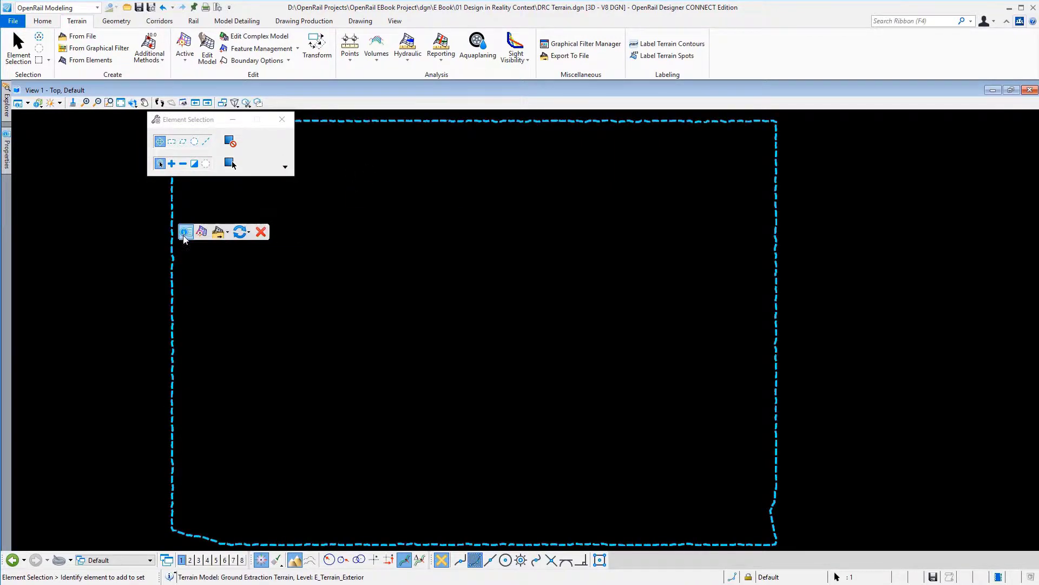
# Turn on the terrain's triangle display with major contours off, then bring up Display Style
pyautogui.moveTo(186, 233)
pyautogui.doubleClick(284, 236)
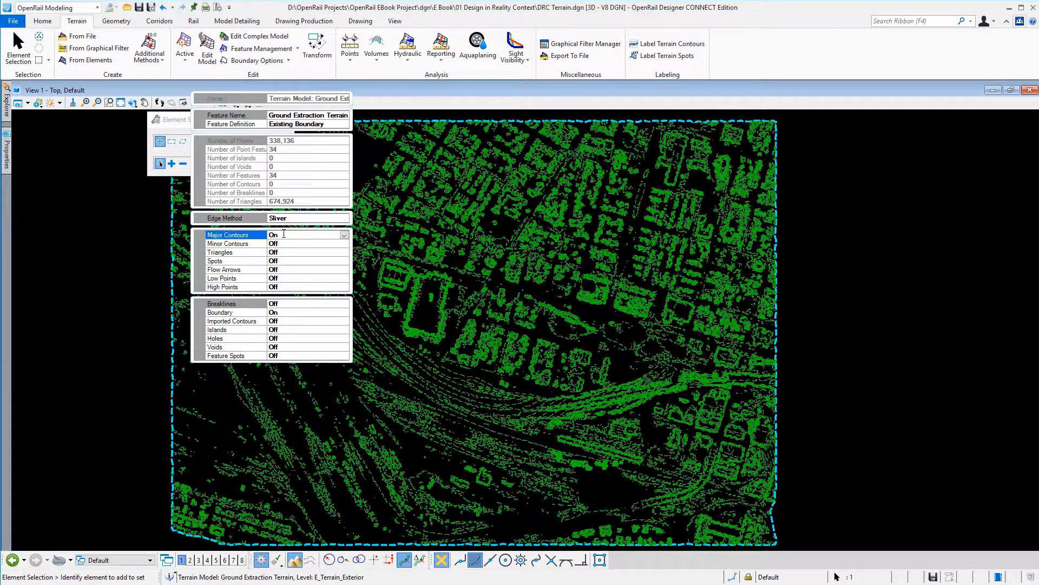
pyautogui.doubleClick(284, 235)
pyautogui.doubleClick(286, 252)
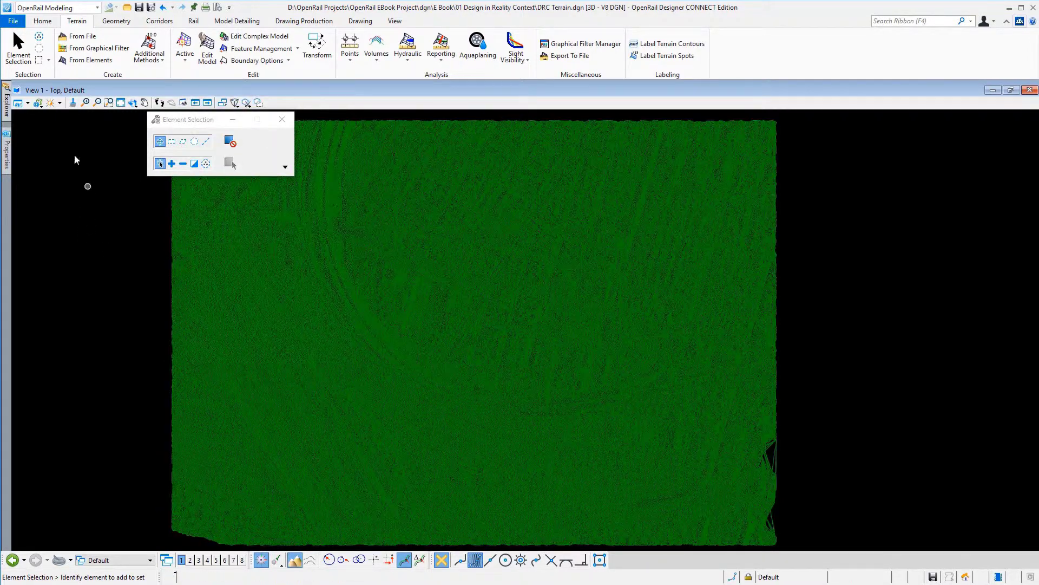
pyautogui.click(38, 103)
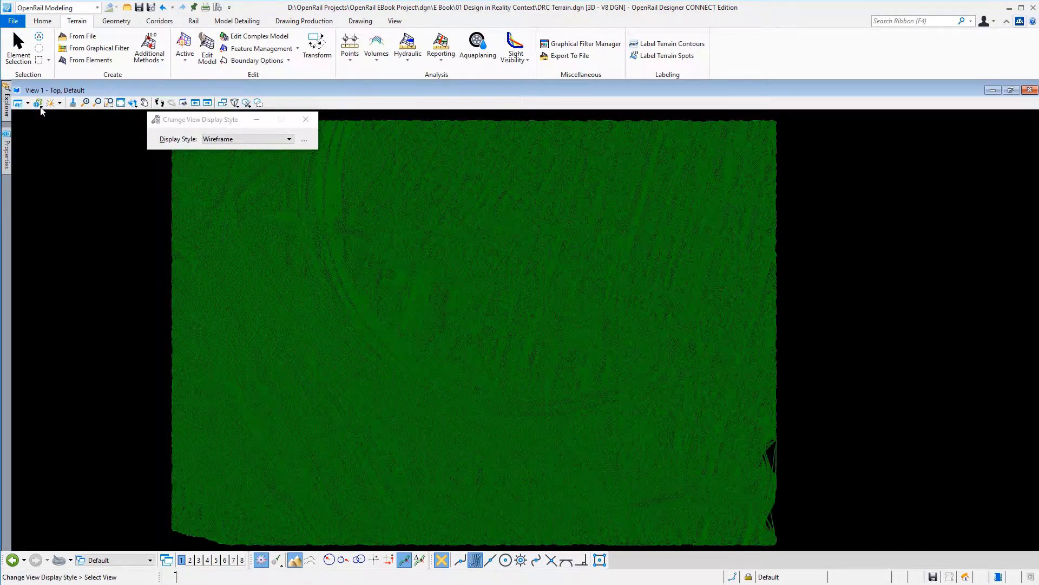
pyautogui.click(247, 139)
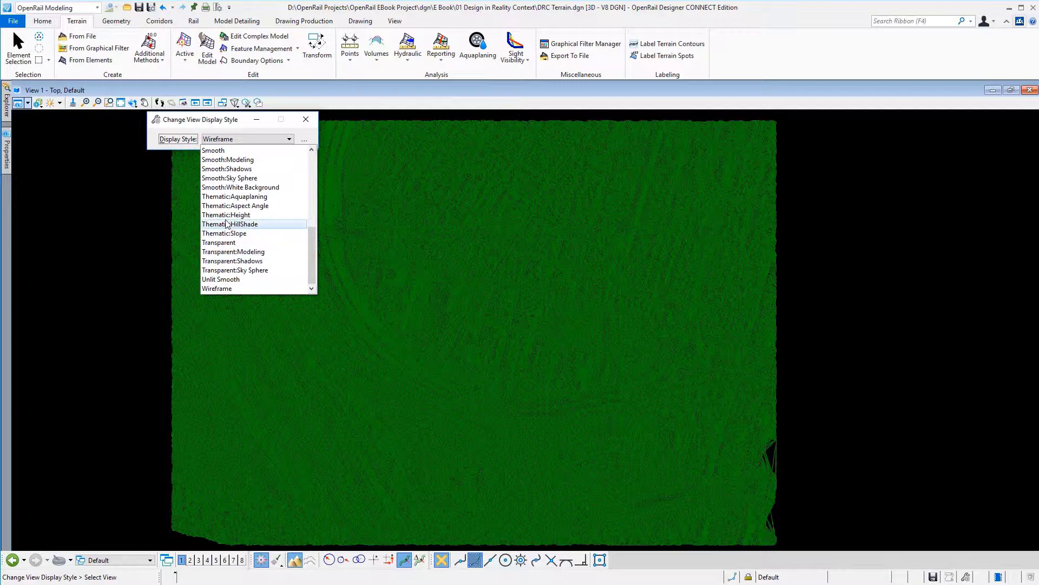
pyautogui.click(224, 215)
pyautogui.click(369, 242)
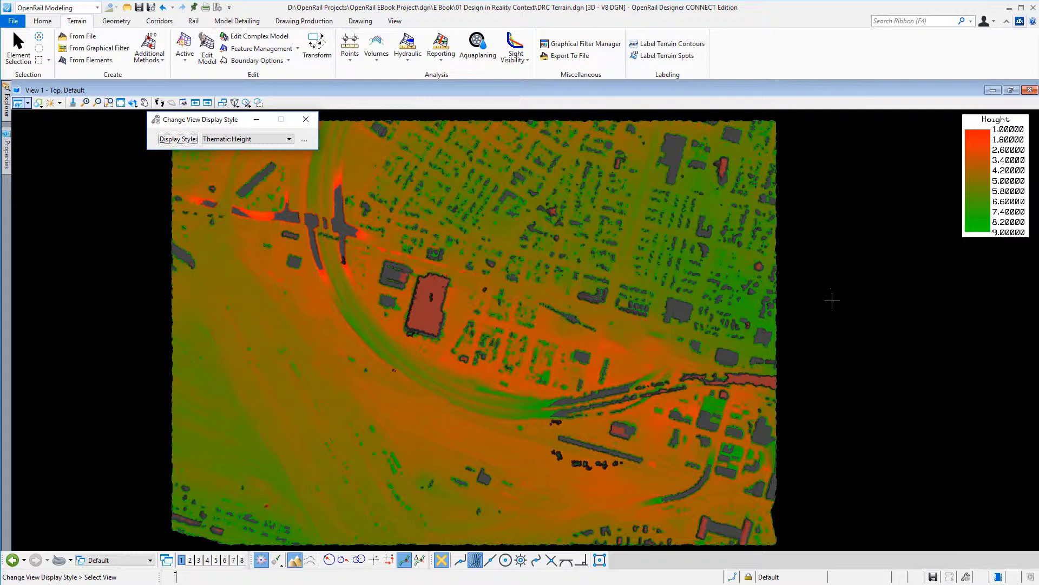
pyautogui.click(289, 139)
pyautogui.click(246, 288)
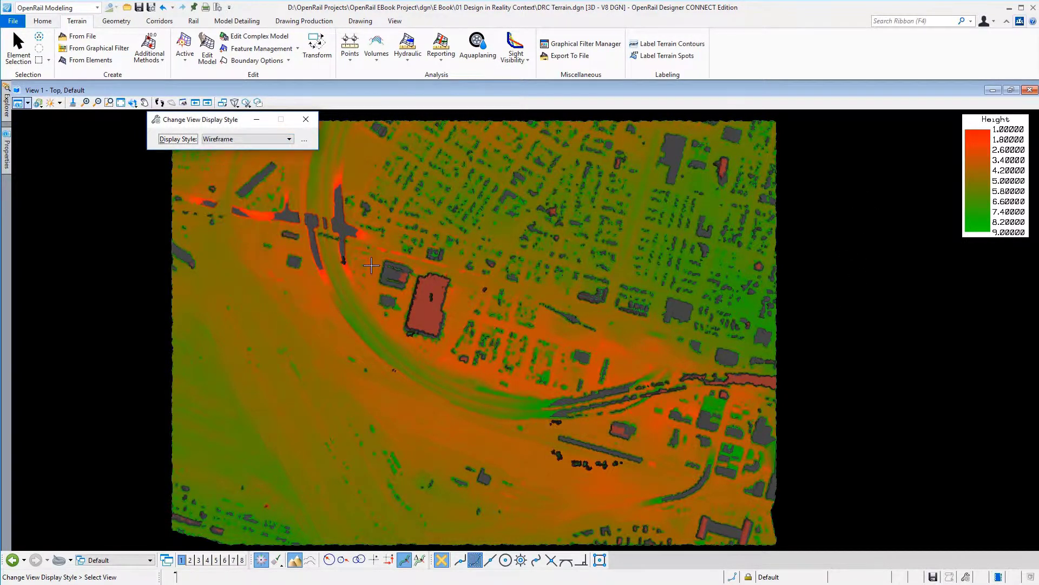
pyautogui.click(371, 265)
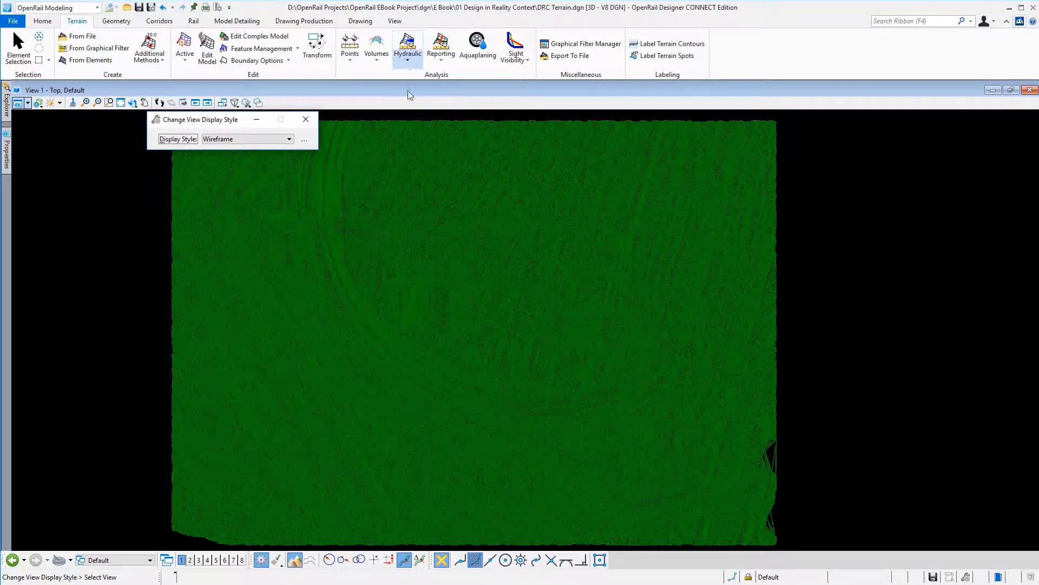
# Zoom in and start Analyze Trace Slope on the Ground Extraction Terrain model
pyautogui.scroll(4, 432, 379)
pyautogui.scroll(5, 436, 363)
pyautogui.press('Escape')
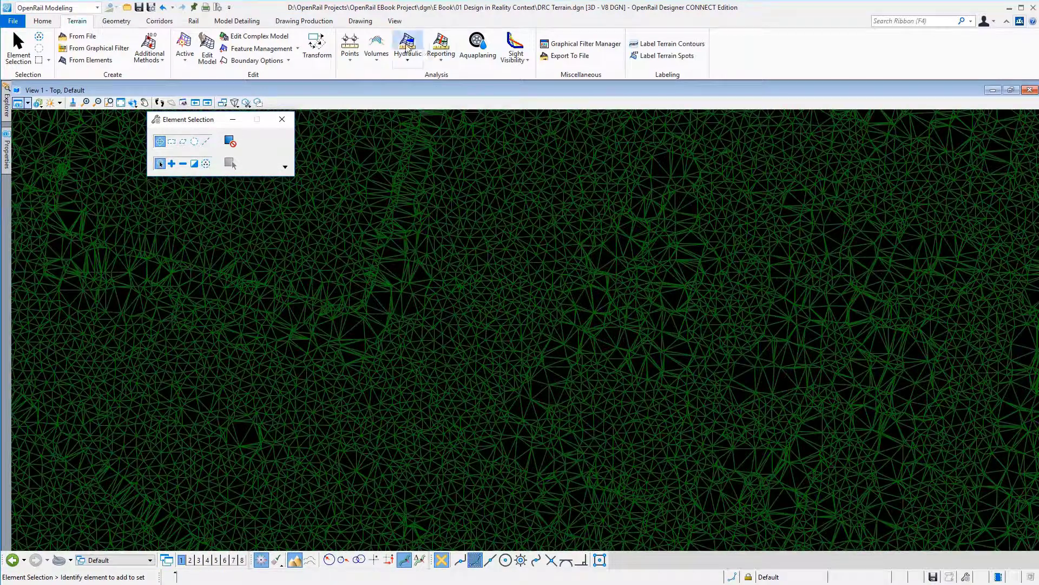
pyautogui.click(407, 47)
pyautogui.click(439, 89)
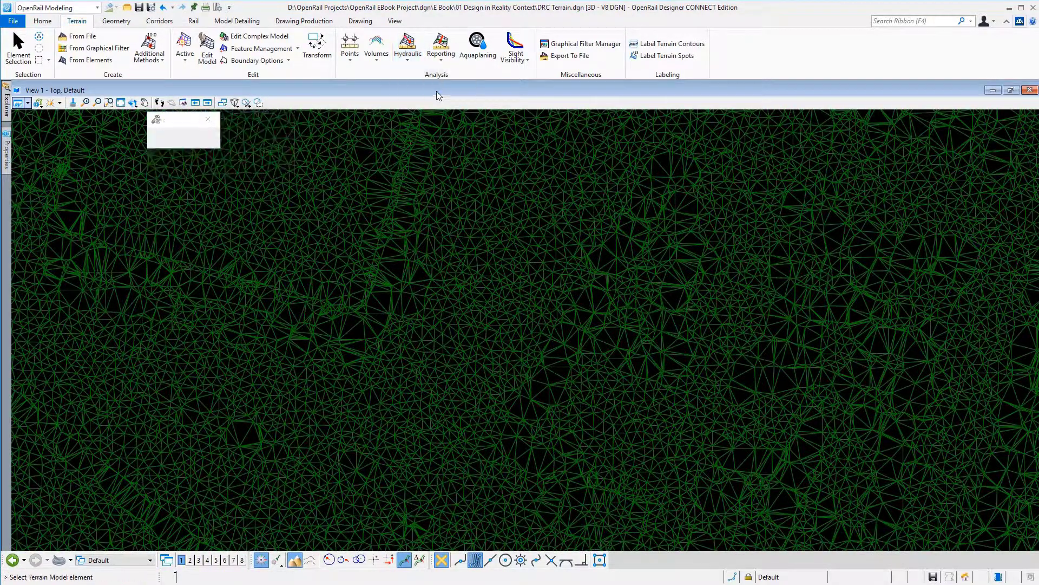
pyautogui.click(412, 206)
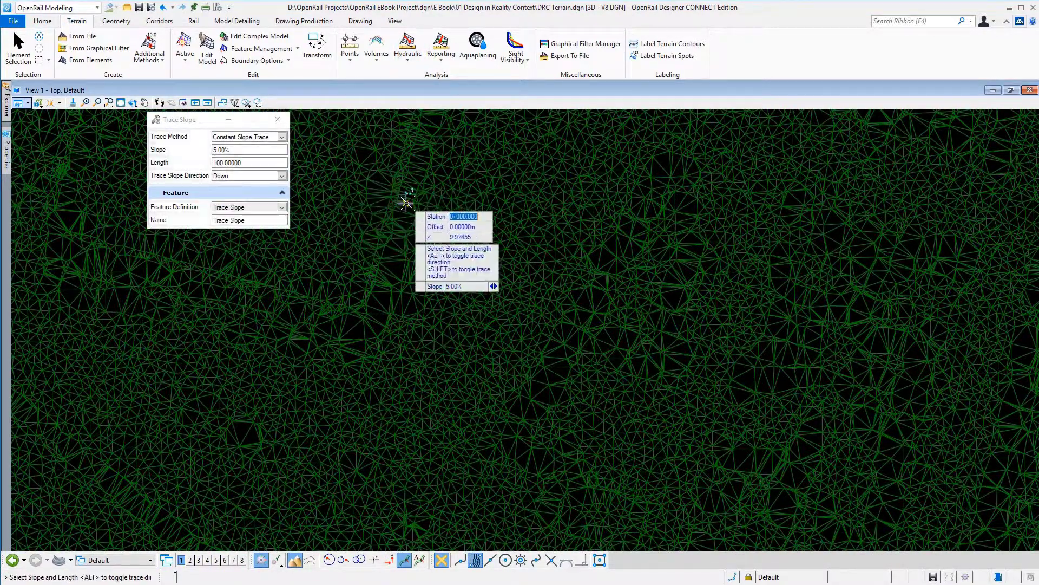
# Set the Trace Method to Maximum Slope Trace
pyautogui.scroll(3, 391, 254)
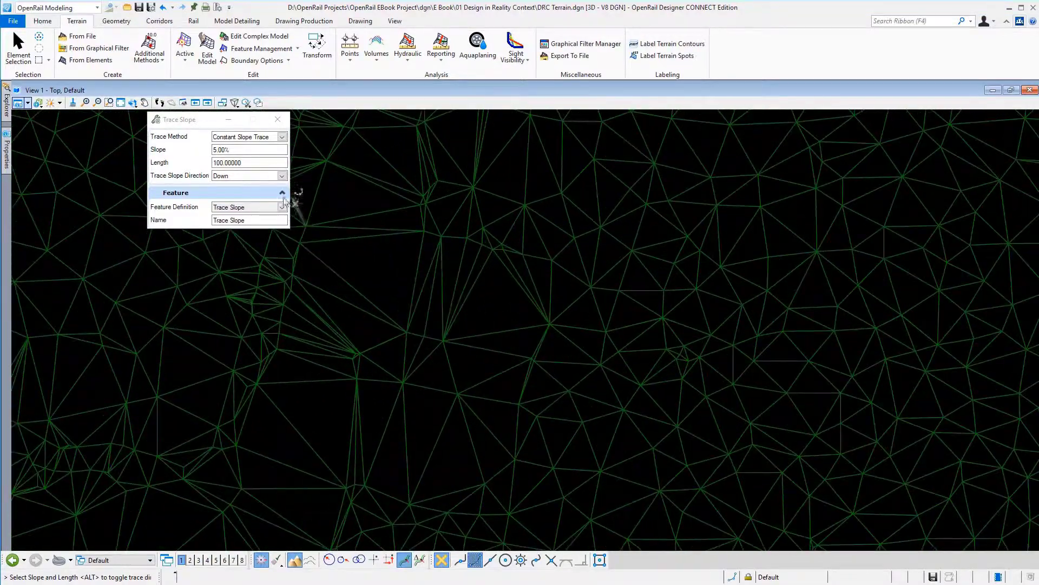
pyautogui.click(249, 137)
pyautogui.click(248, 149)
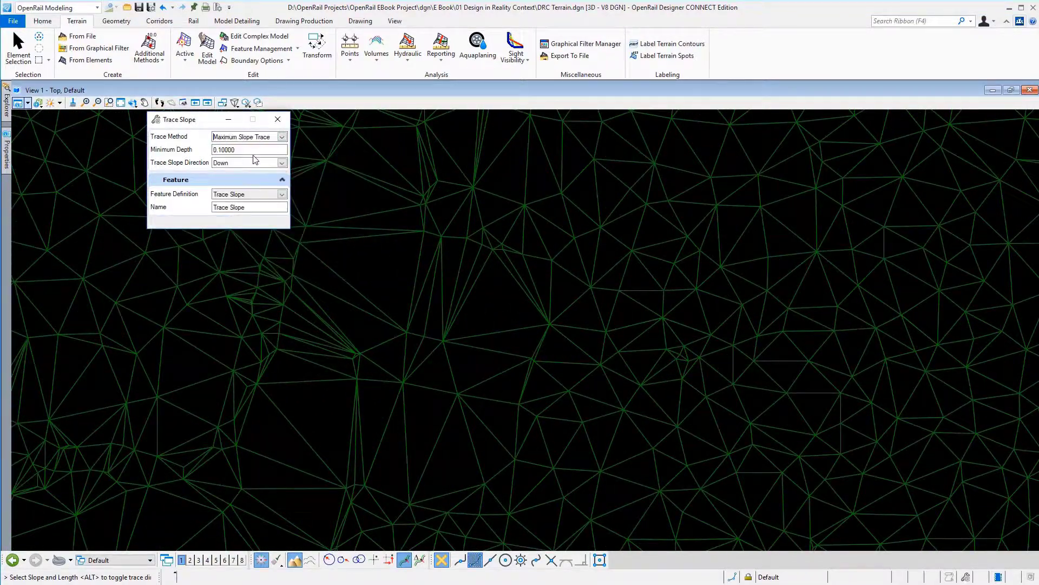
pyautogui.click(254, 137)
pyautogui.click(261, 148)
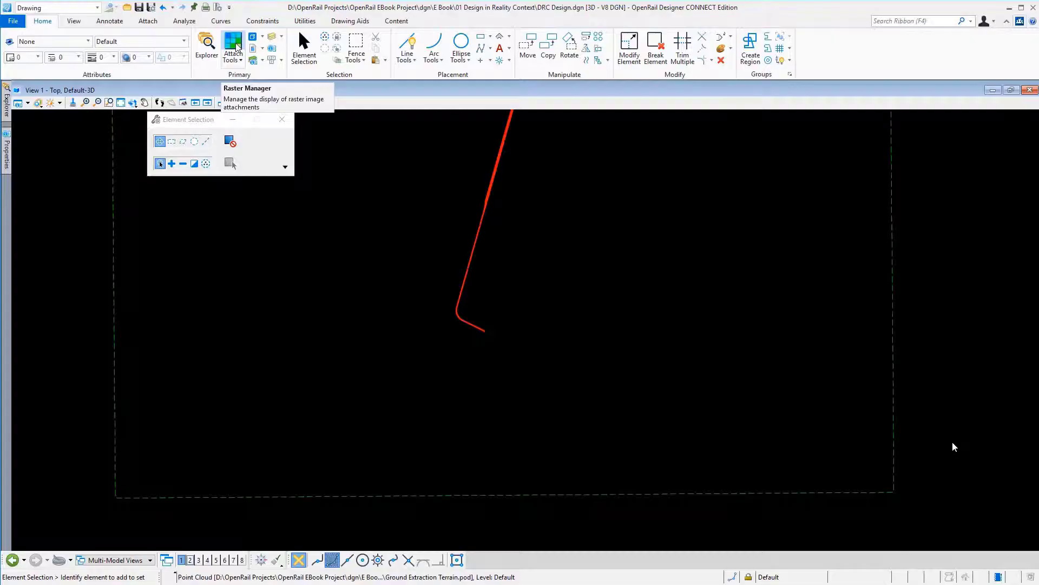
# Open the Raster Manager for the DRC Design file
pyautogui.click(233, 42)
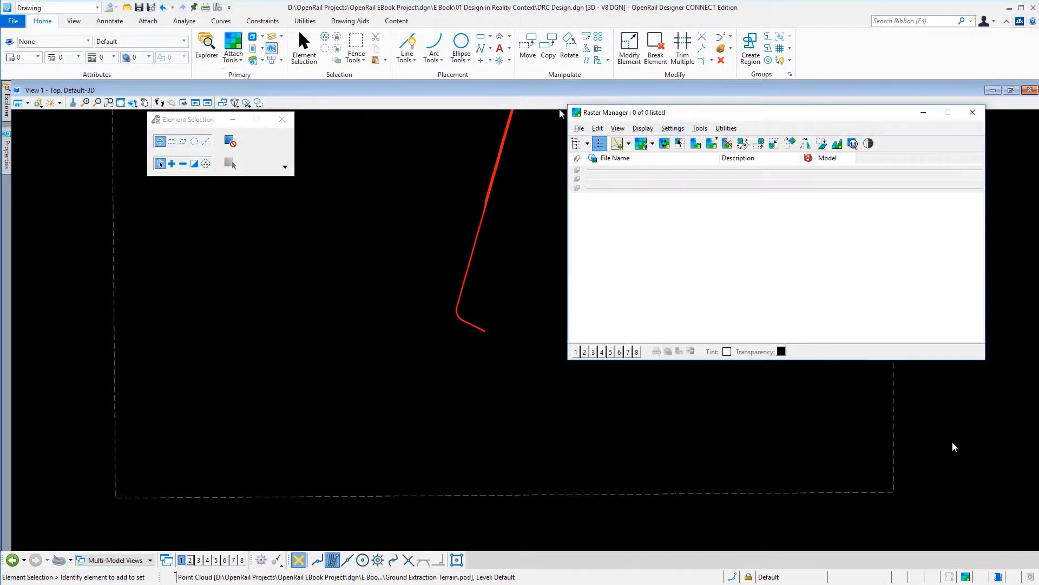
# Attach the m_3712214_ne and m_3712214_se aerial TIF images, then close Raster Manager
pyautogui.click(579, 130)
pyautogui.moveTo(609, 158)
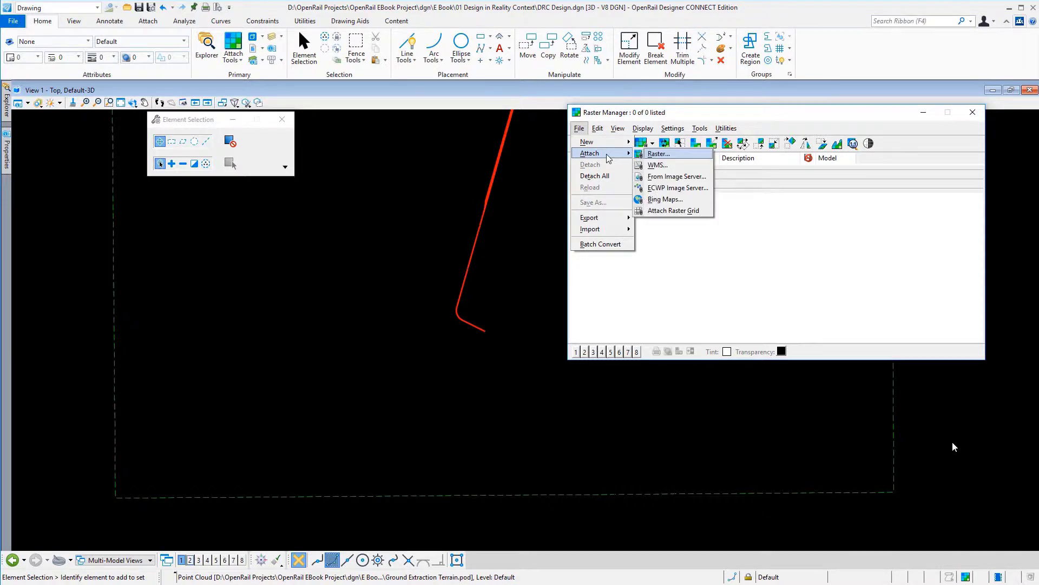
pyautogui.click(659, 153)
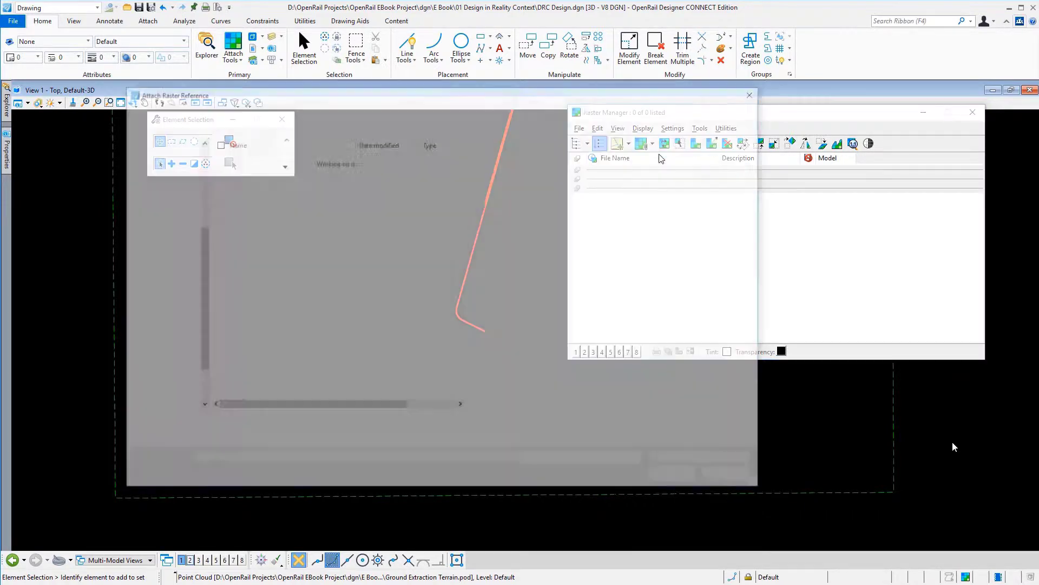
pyautogui.click(325, 228)
pyautogui.keyDown('ctrl'); pyautogui.click(319, 238); pyautogui.keyUp('ctrl')
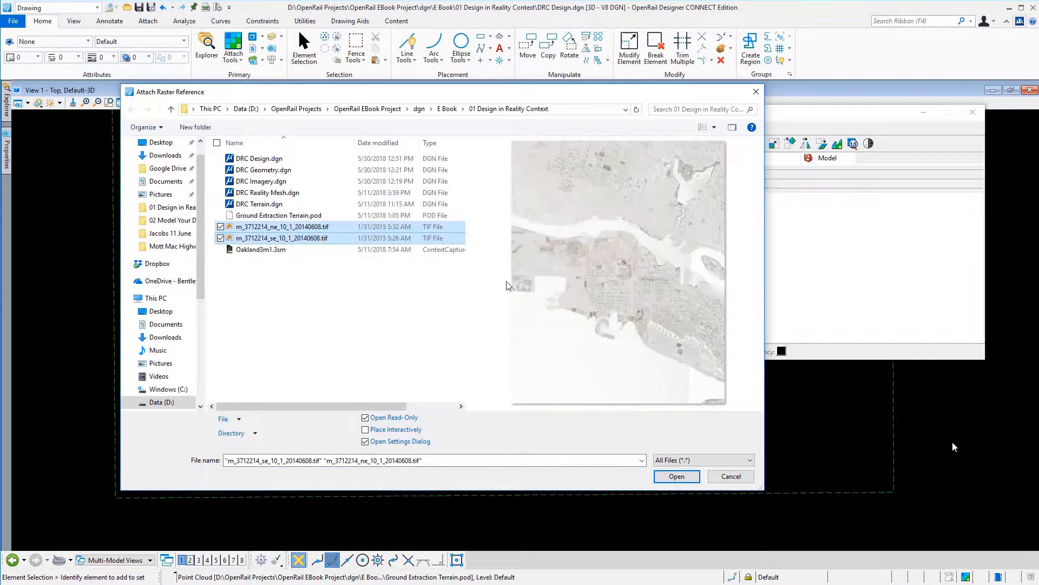
pyautogui.click(676, 475)
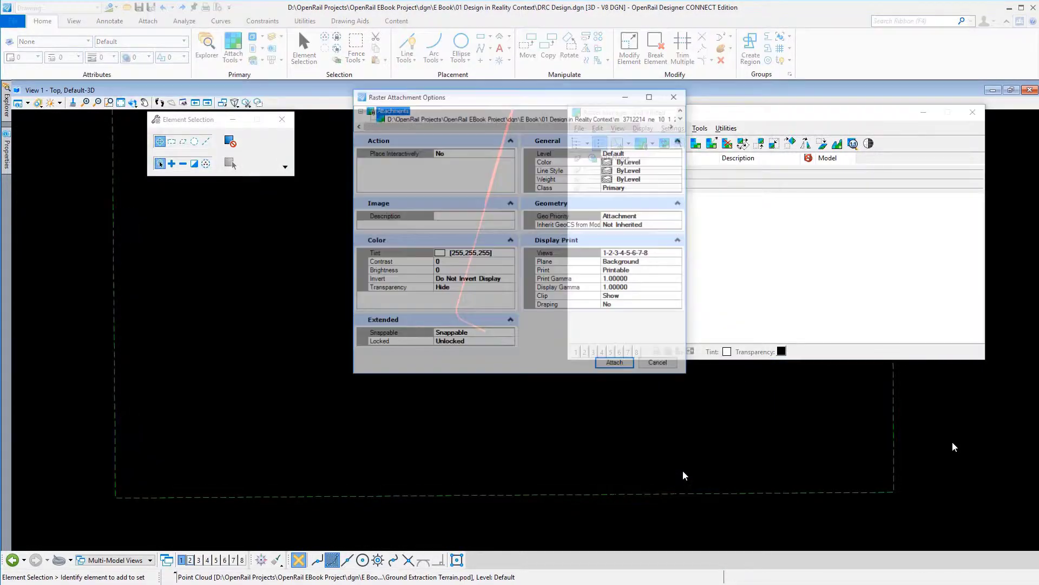
pyautogui.click(616, 364)
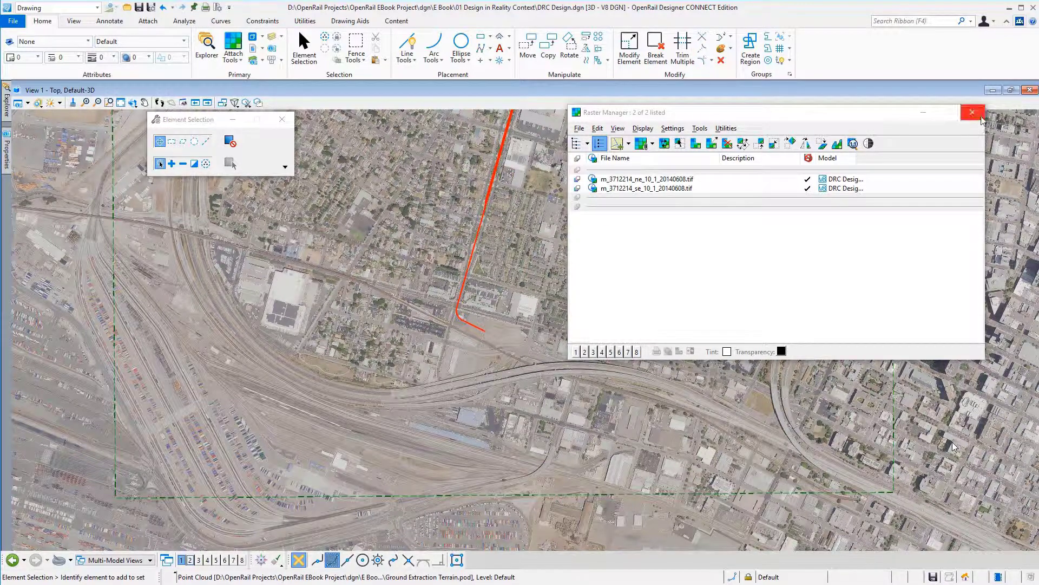
pyautogui.click(972, 112)
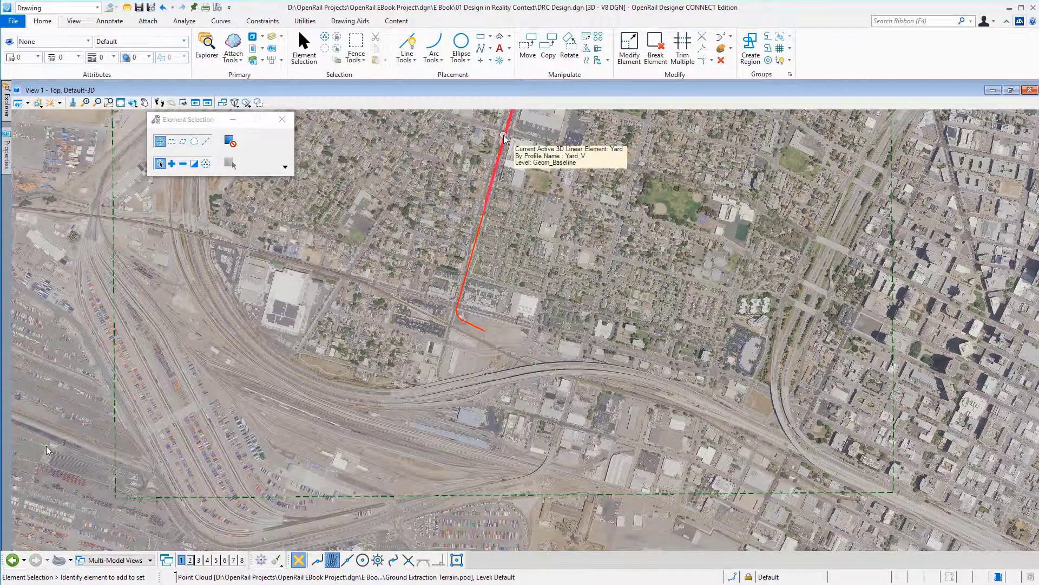
# Attach the Ground Extraction Terrain.pod point cloud and display it over the imagery
pyautogui.click(234, 45)
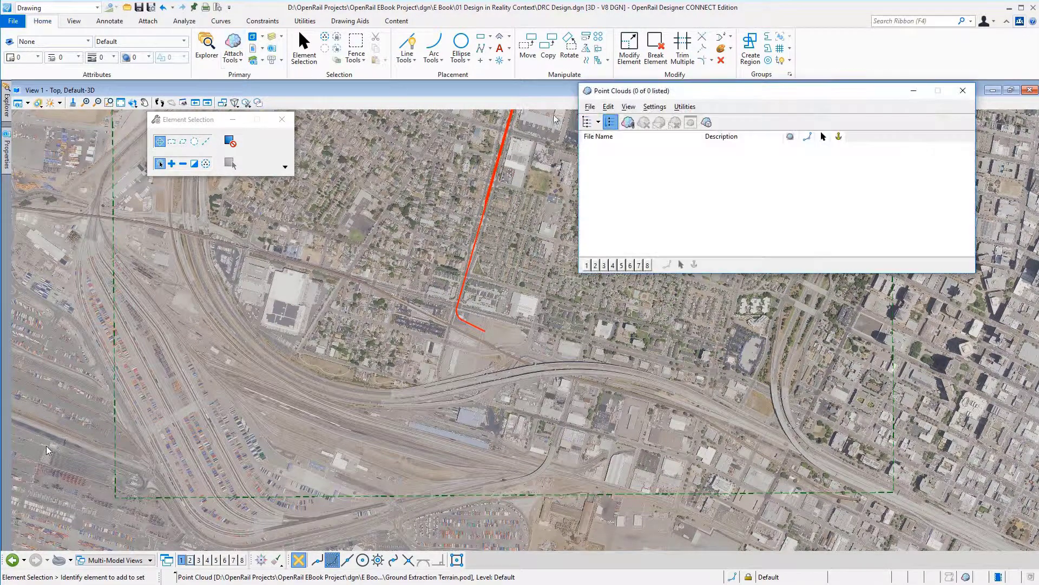
pyautogui.click(628, 123)
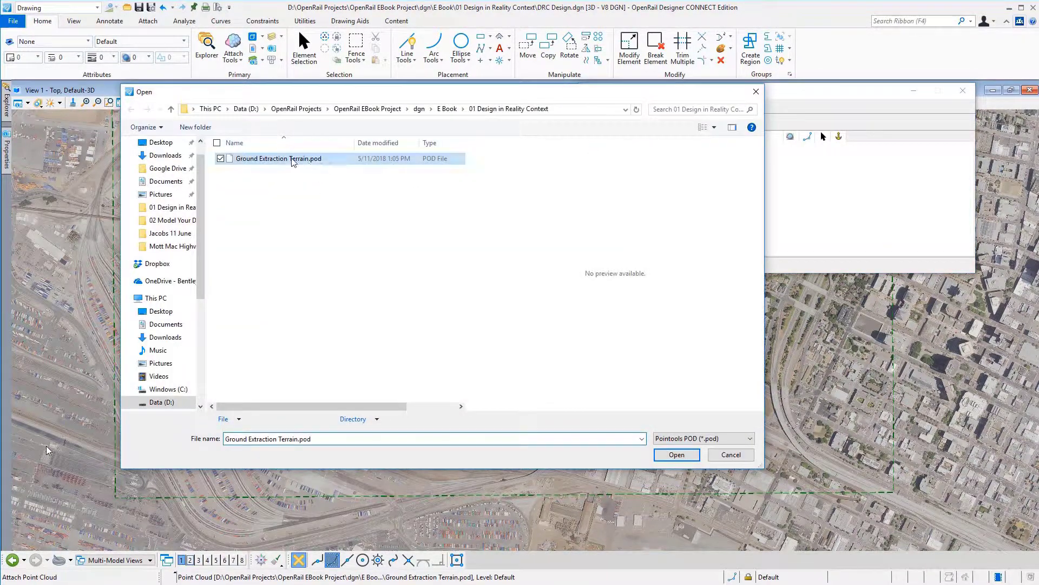
pyautogui.click(676, 458)
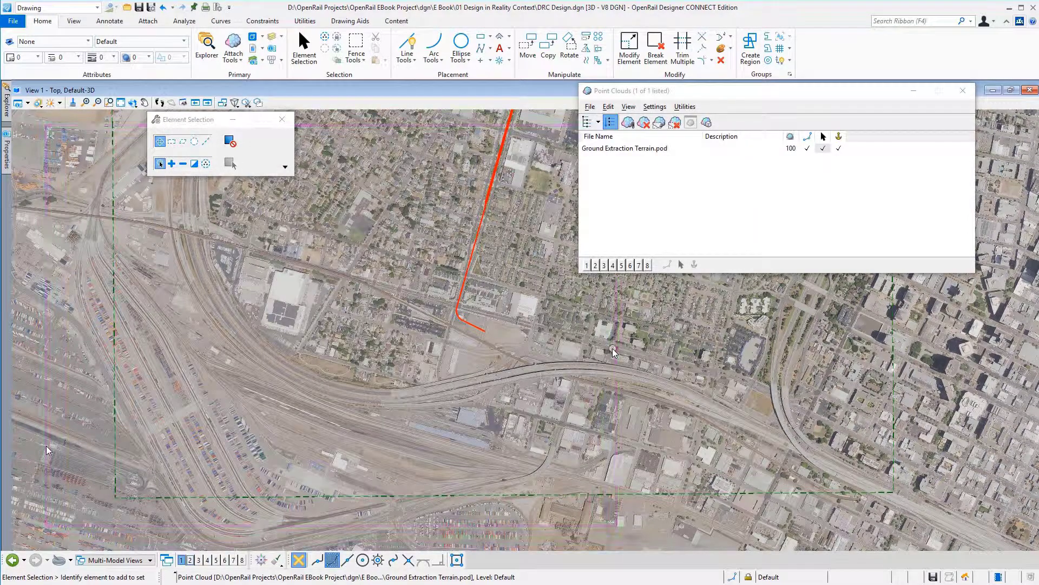
pyautogui.click(623, 150)
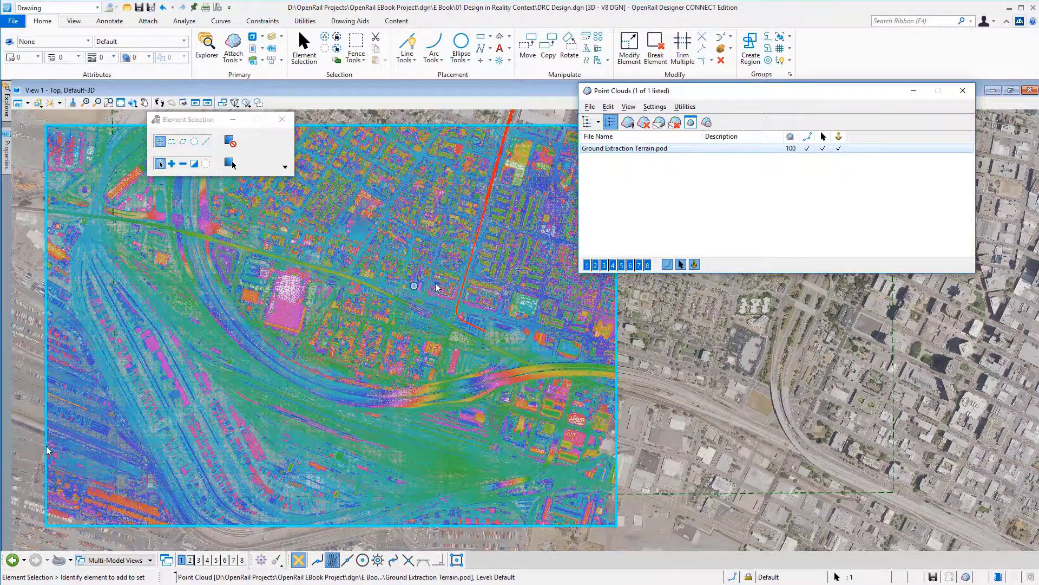
# Set the point cloud's elevation Colorization to Blue / Red in Reality Model Presentation, then close the dialogs
pyautogui.click(707, 124)
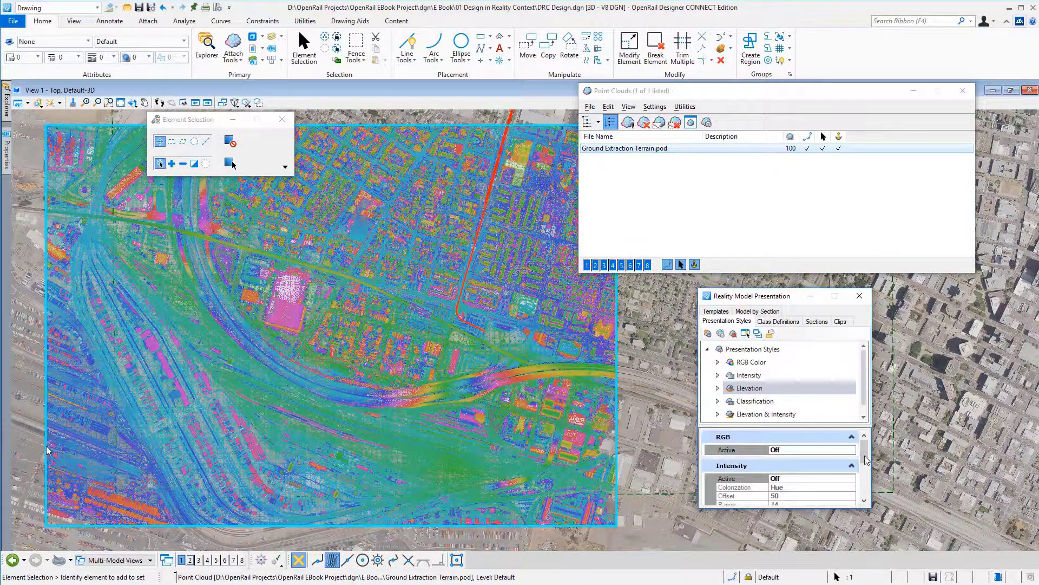
pyautogui.moveTo(865, 452); pyautogui.dragTo(865, 481)
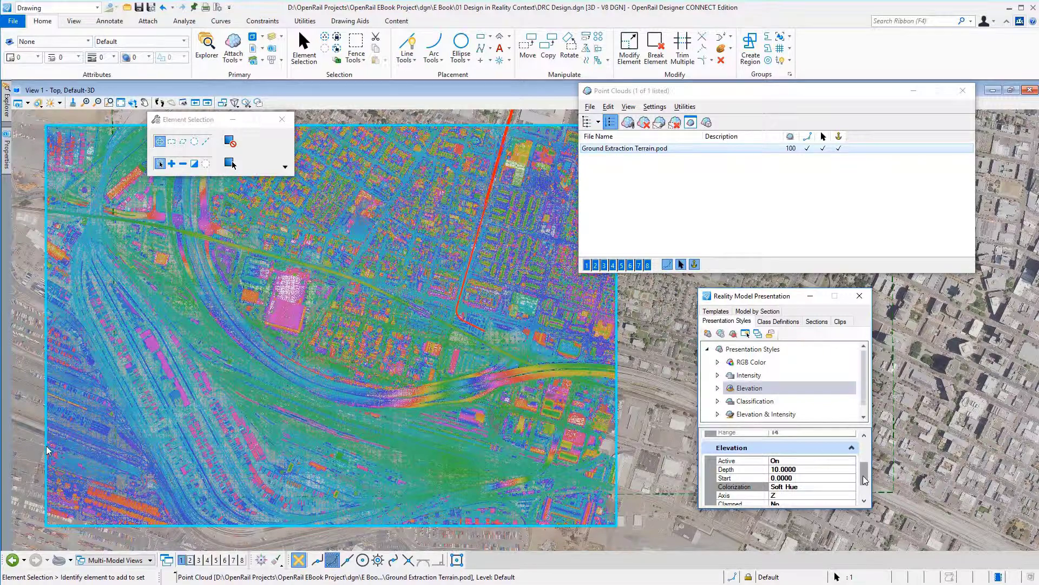
pyautogui.scroll(-1, 863, 481)
pyautogui.click(851, 481)
pyautogui.click(851, 482)
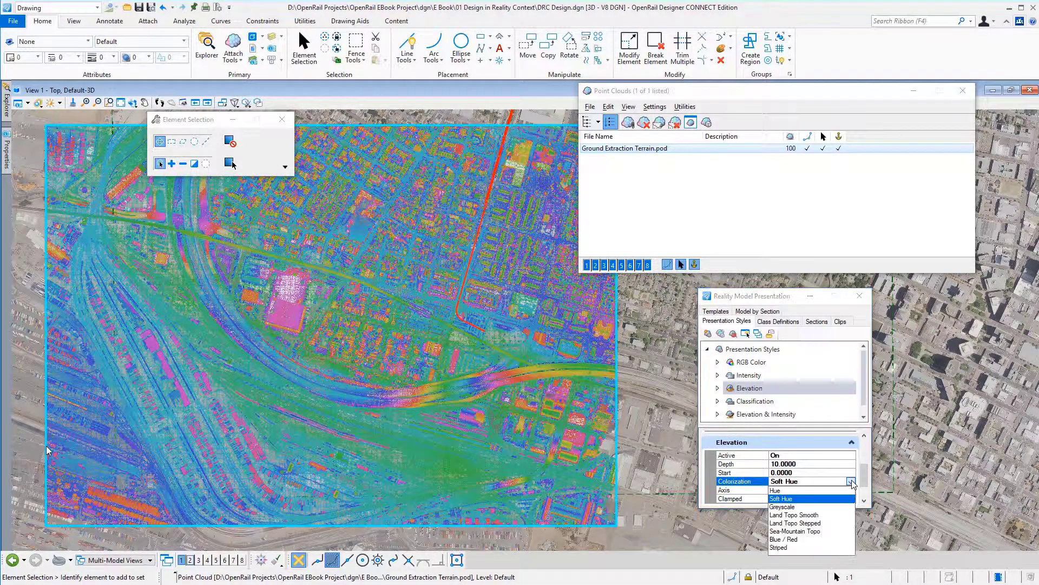
pyautogui.click(788, 541)
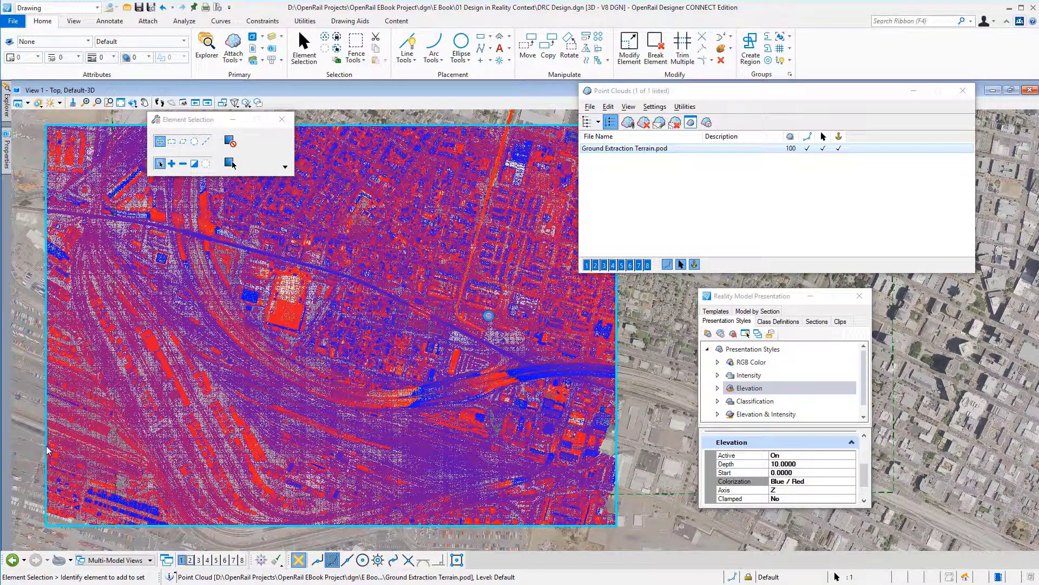
pyautogui.click(850, 485)
pyautogui.click(851, 482)
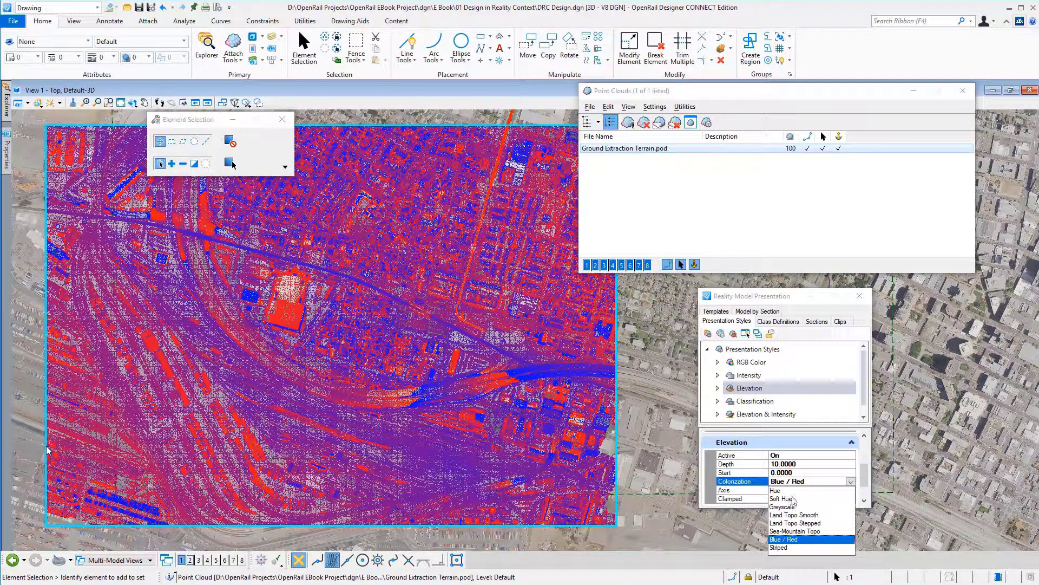
pyautogui.click(784, 497)
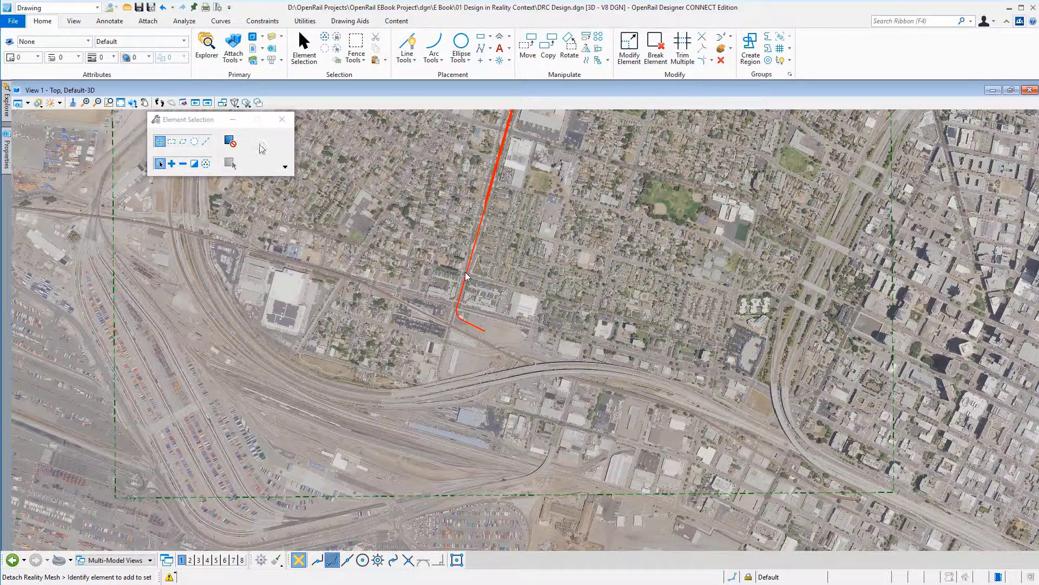
# Attach the Oakland3m1.3sm reality mesh and close the Reality Mesh Attachments list
pyautogui.click(234, 60)
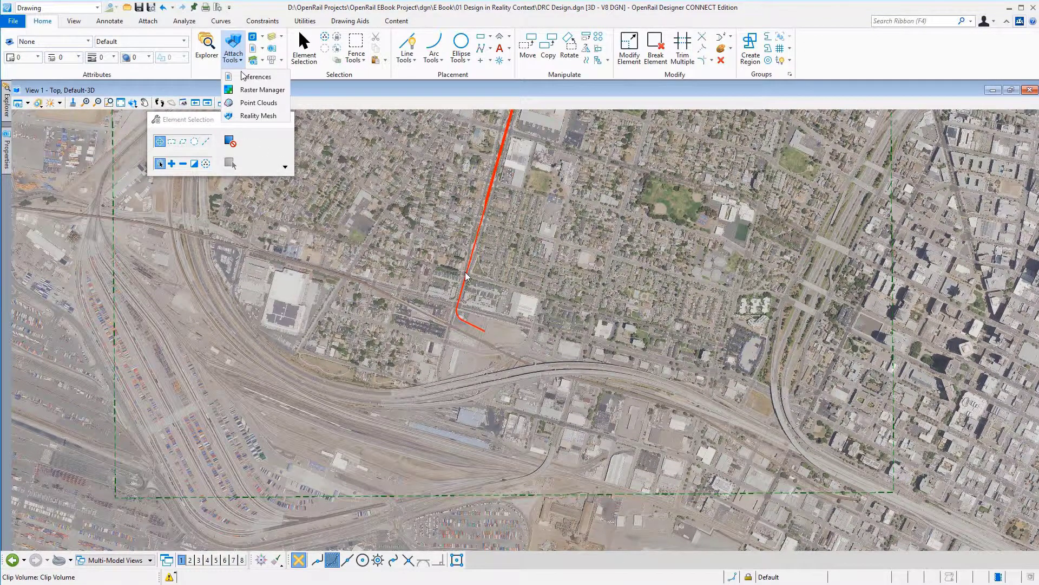
pyautogui.click(262, 119)
pyautogui.click(290, 216)
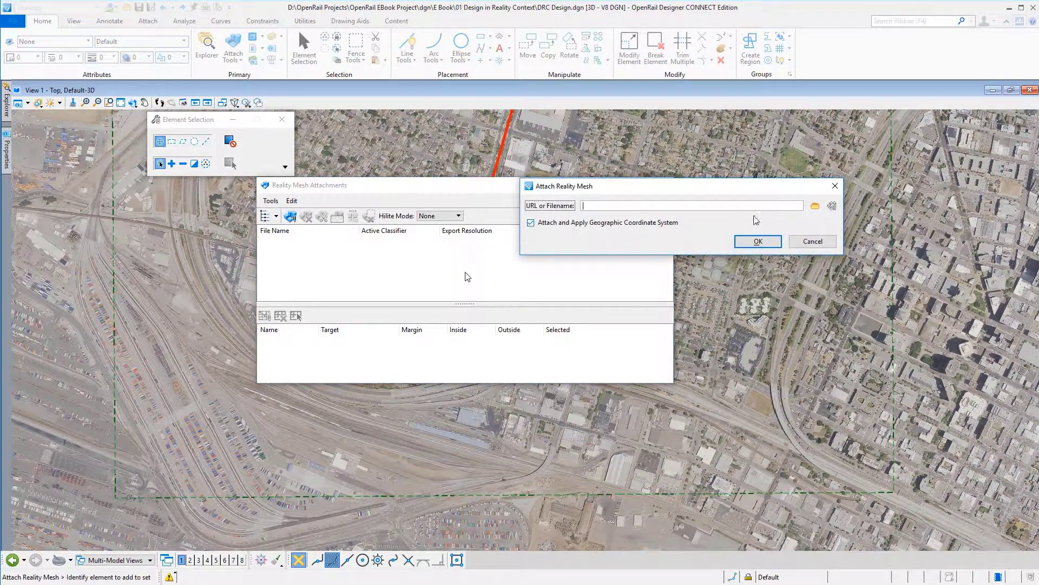
pyautogui.click(817, 207)
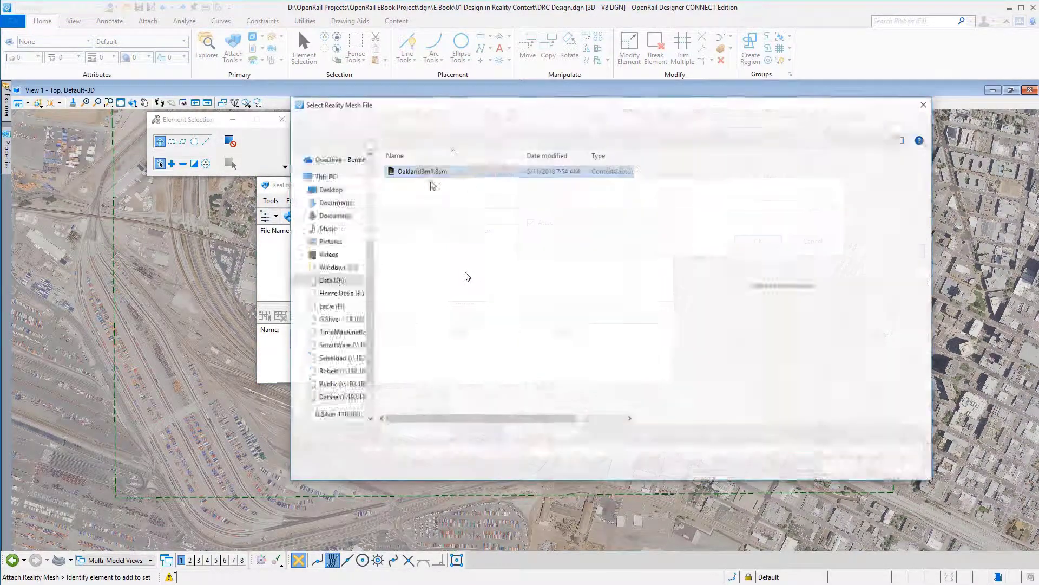
pyautogui.click(845, 467)
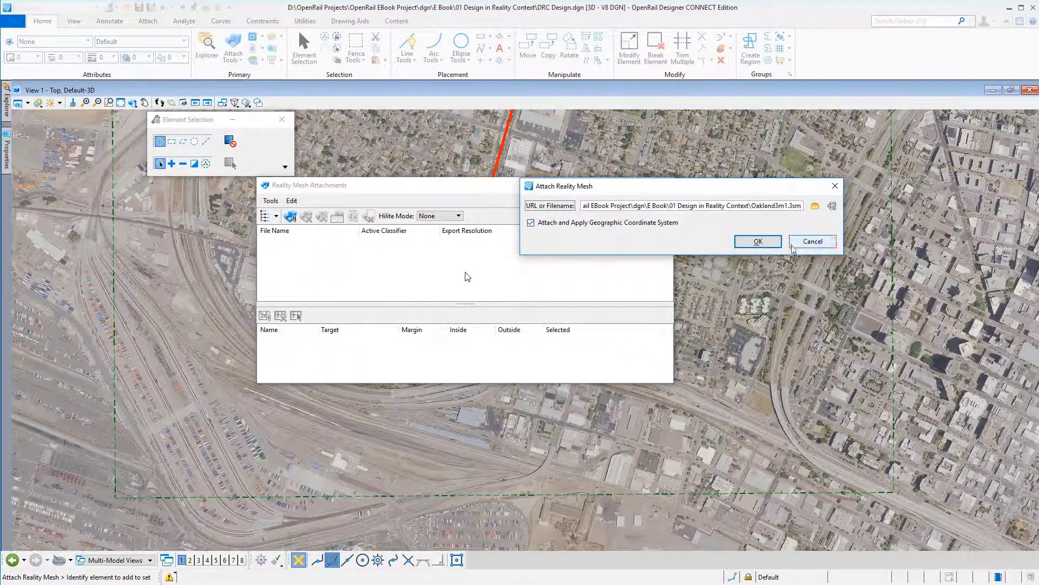
pyautogui.click(758, 241)
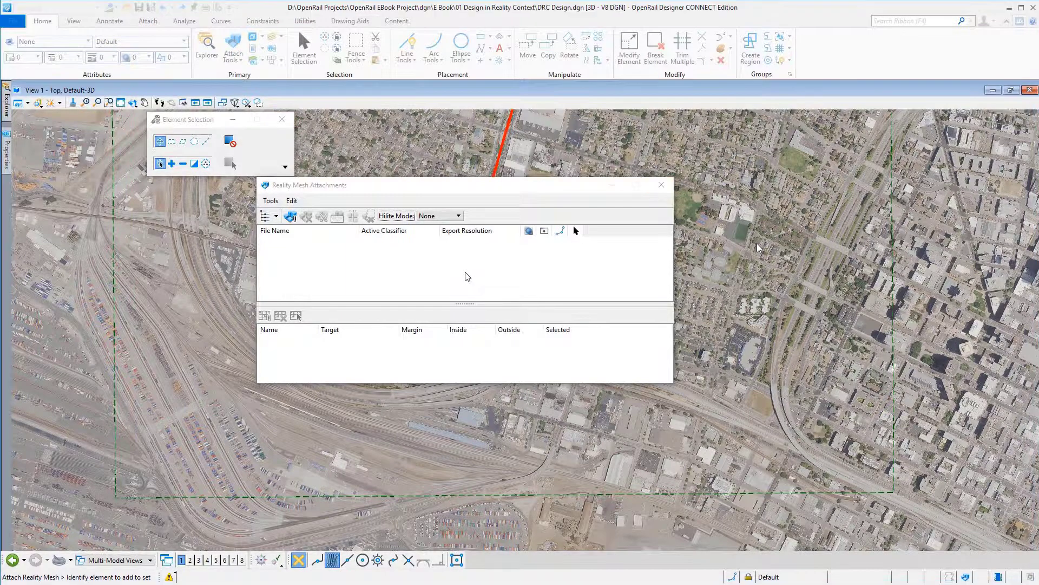
pyautogui.click(661, 184)
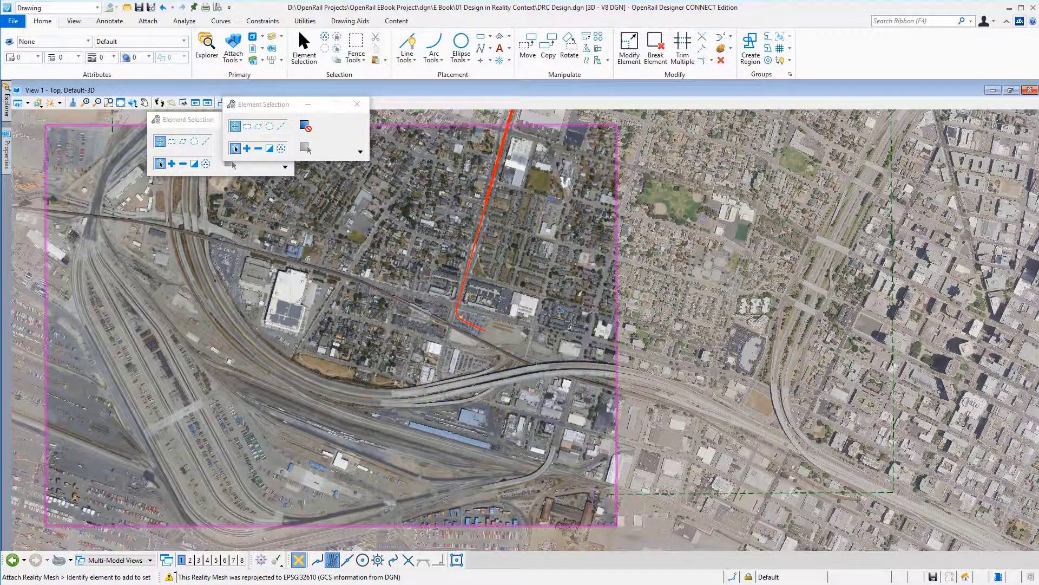
# Rotate the view into 3D to show the mesh buildings and station along the red alignment
pyautogui.click(135, 102)
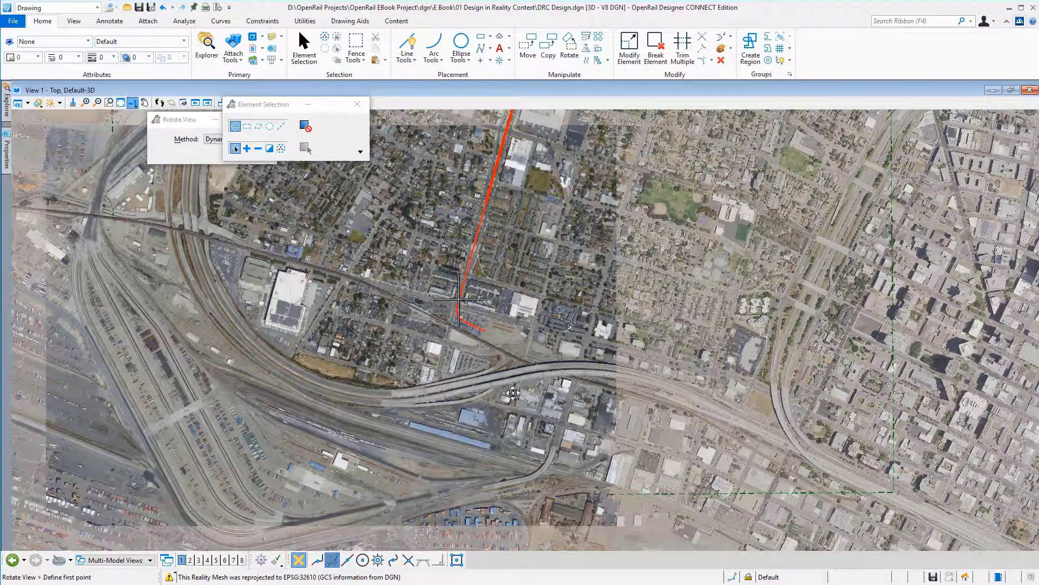
pyautogui.click(444, 260)
pyautogui.click(458, 298)
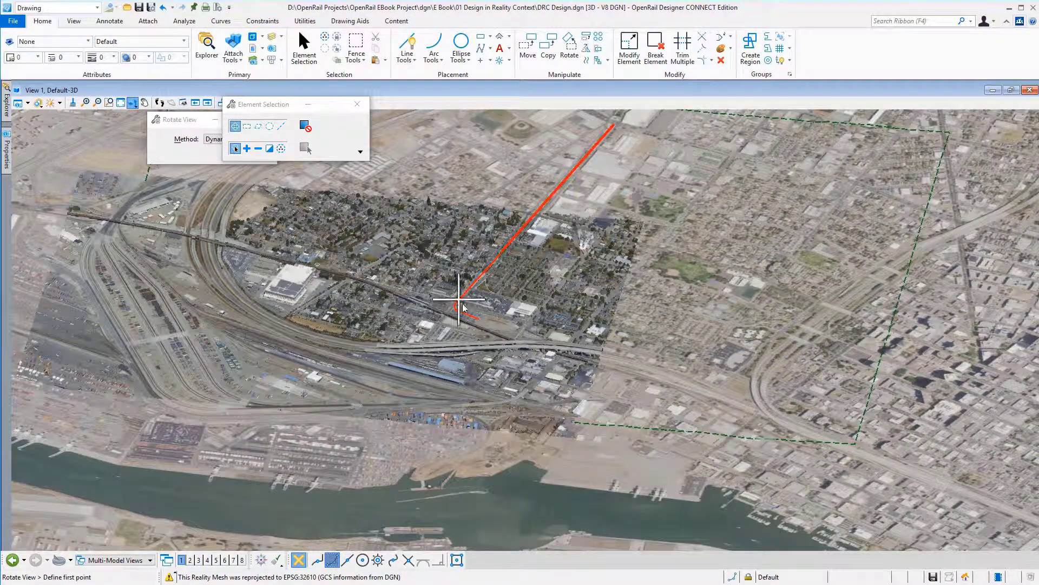
pyautogui.scroll(3, 459, 299)
pyautogui.click(458, 298)
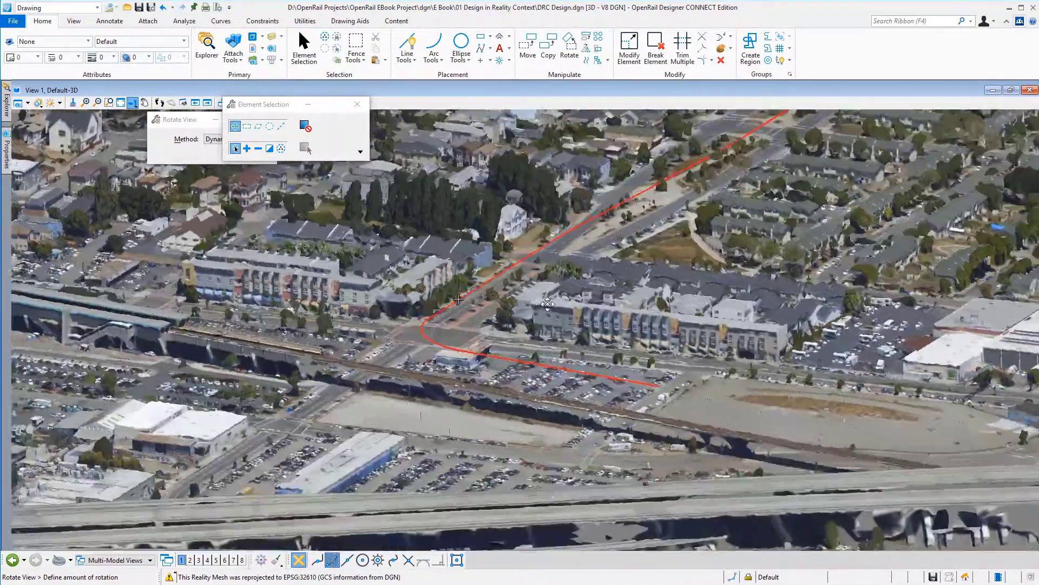
pyautogui.click(467, 285)
pyautogui.click(458, 298)
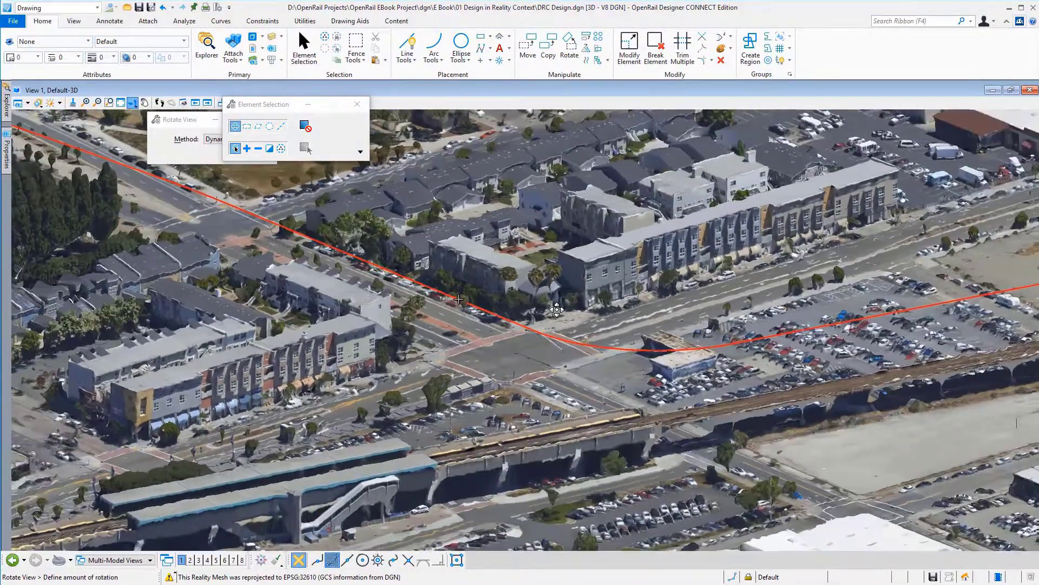
pyautogui.click(556, 310)
pyautogui.rightClick(558, 309)
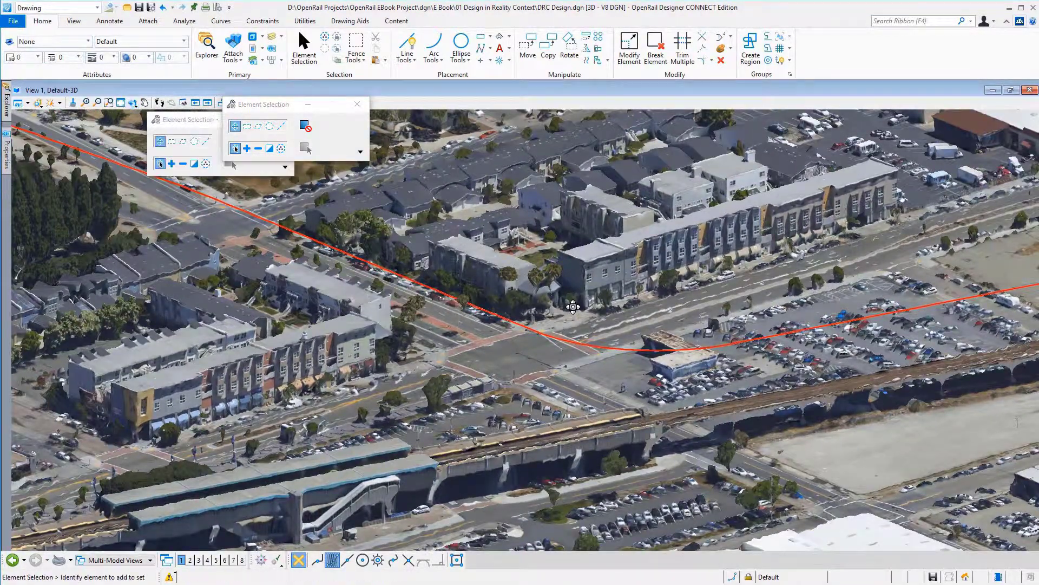